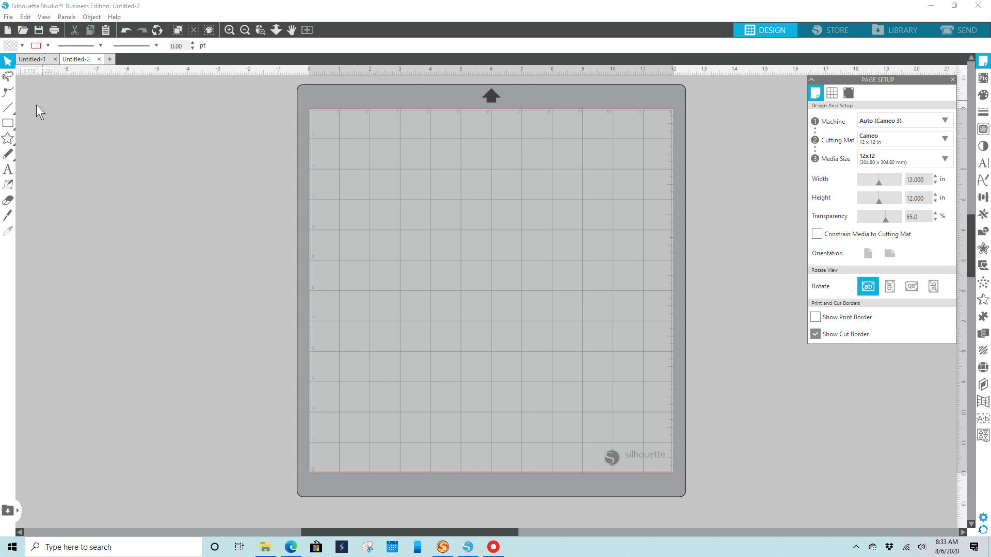
# Draw an 8.5 by 11 in rectangle and place it inside the upper-left corner of the cutting mat.
pyautogui.click(7, 123)
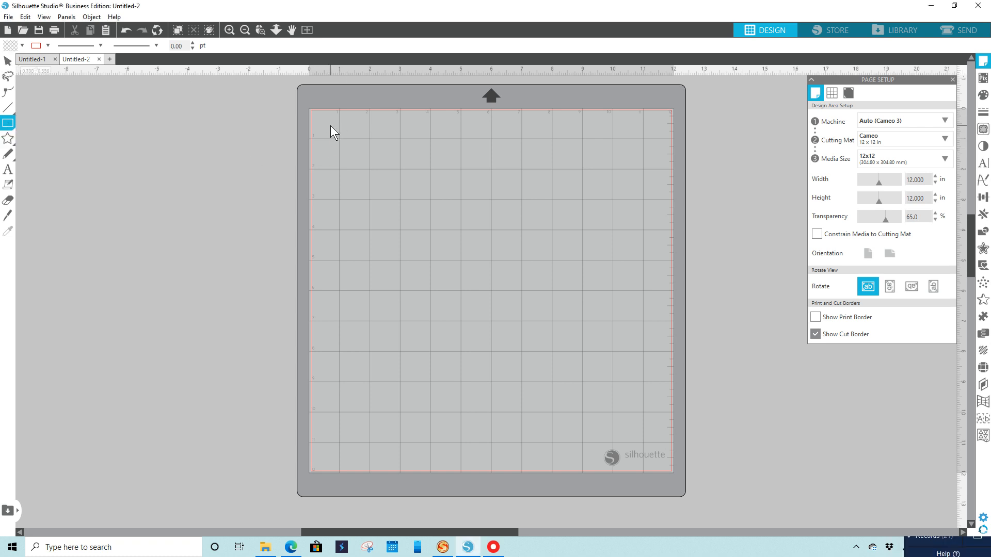
pyautogui.moveTo(330, 125)
pyautogui.mouseDown()
pyautogui.moveTo(446, 292)
pyautogui.moveTo(514, 361)
pyautogui.mouseUp()
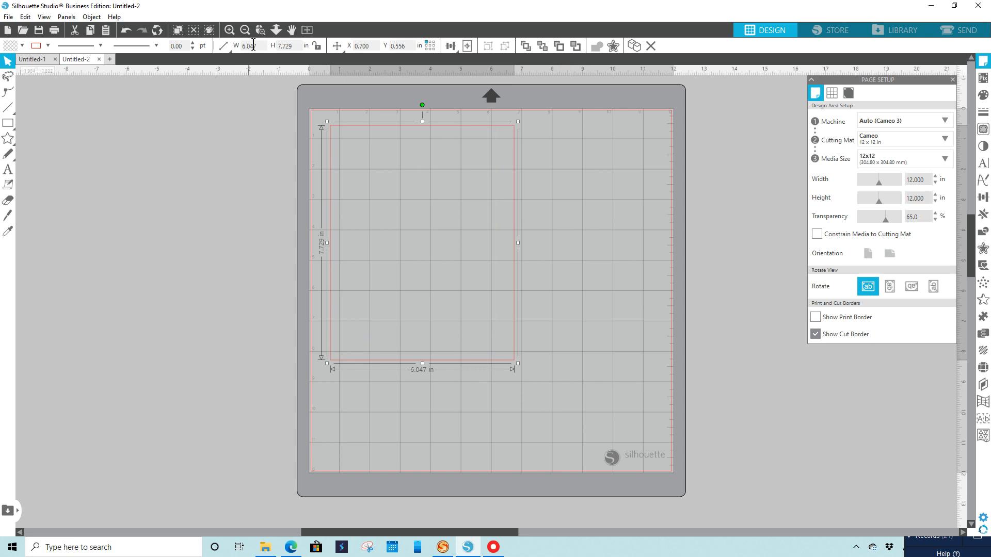
pyautogui.moveTo(258, 45); pyautogui.dragTo(241, 45)
pyautogui.press('Tab')
pyautogui.write('11')
pyautogui.press('Return')
pyautogui.click(220, 47)
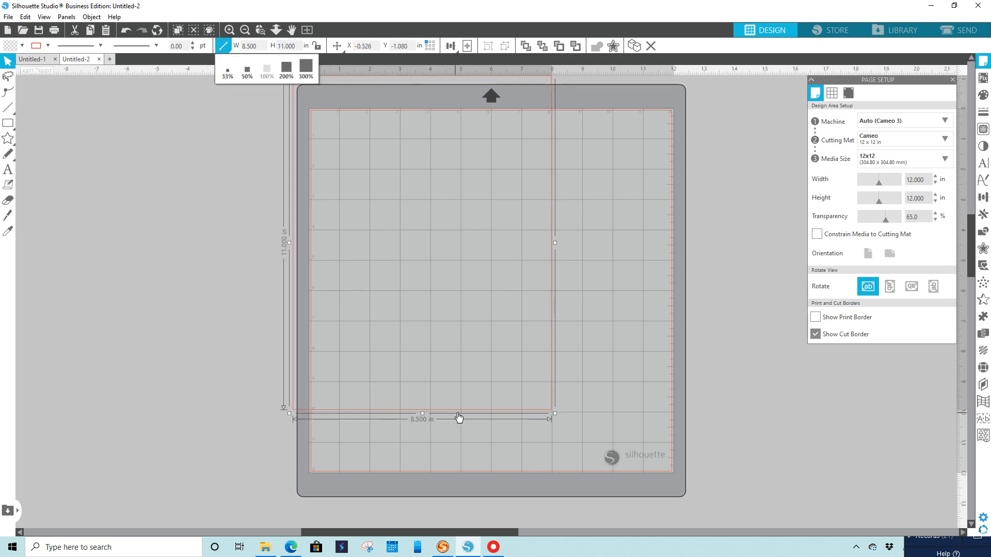
pyautogui.moveTo(457, 414); pyautogui.dragTo(478, 450)
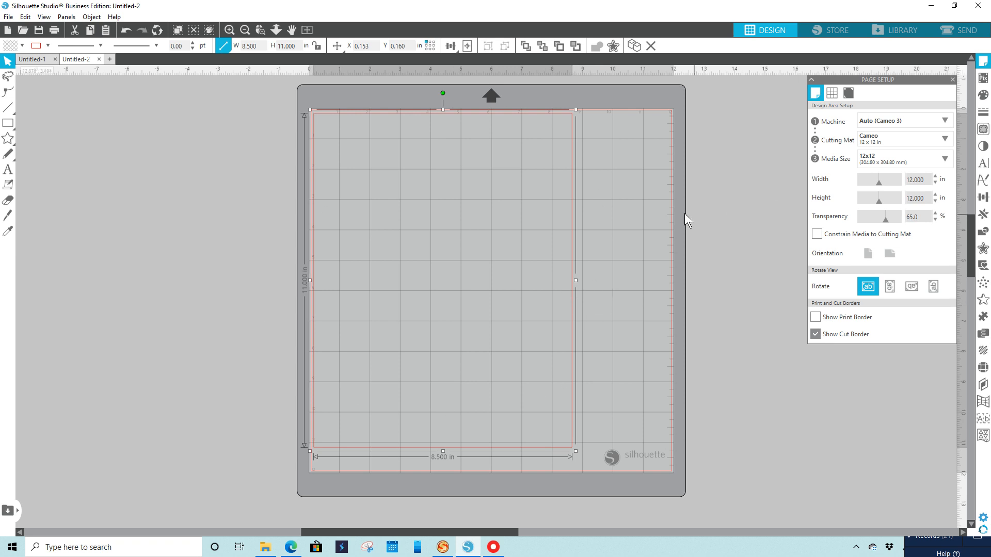
# Fill the rectangle with the pink, orange and yellow wavy-striped pattern.
pyautogui.click(984, 95)
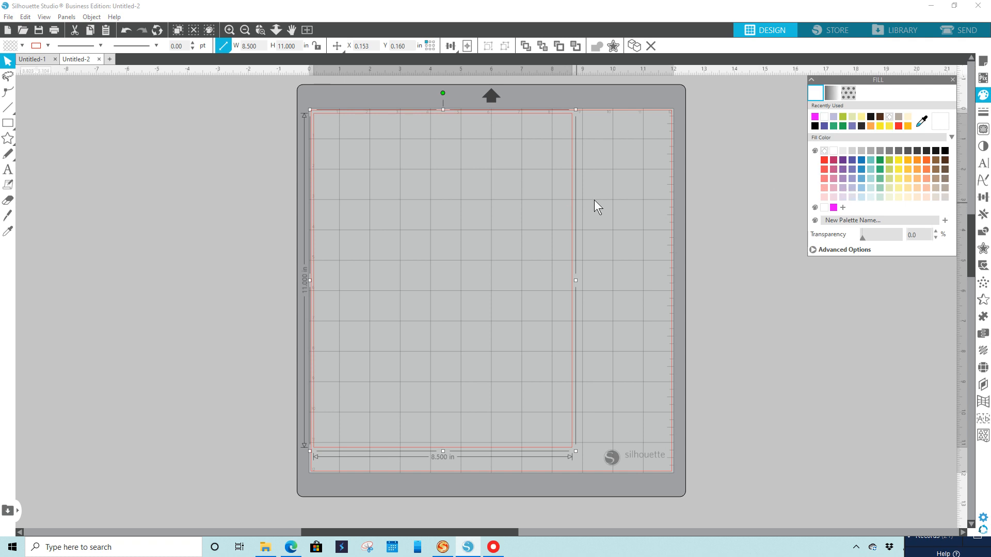
pyautogui.click(848, 92)
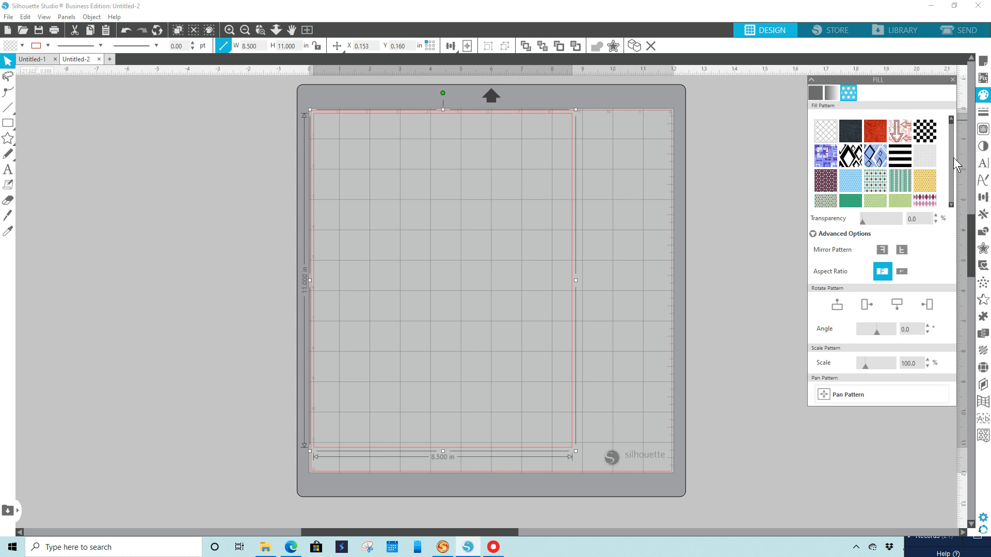
pyautogui.click(952, 205)
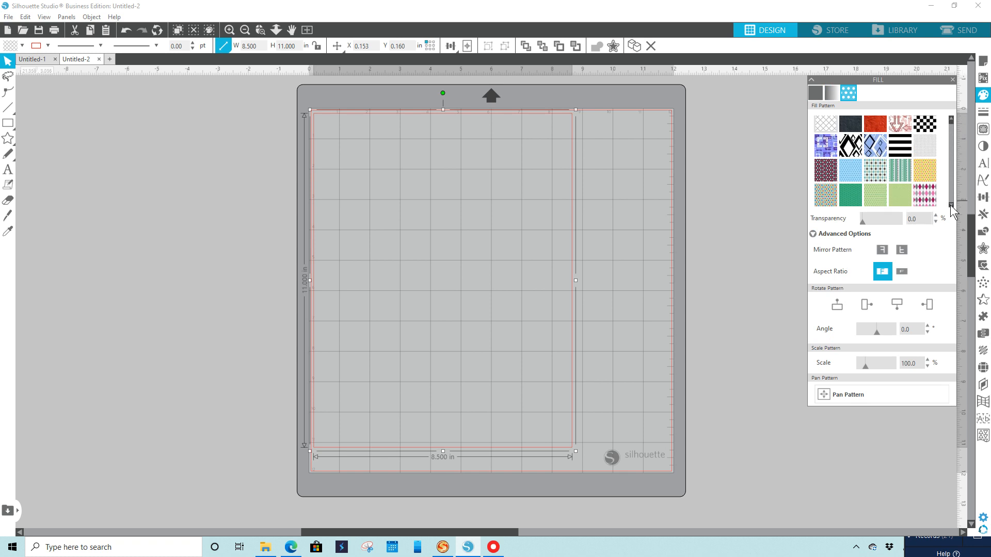
pyautogui.click(951, 206)
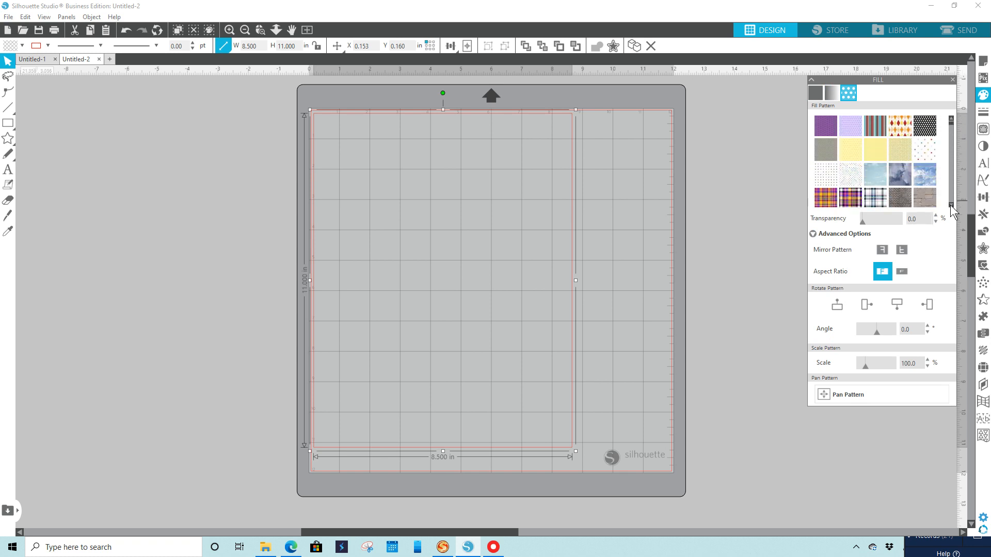
pyautogui.click(951, 205)
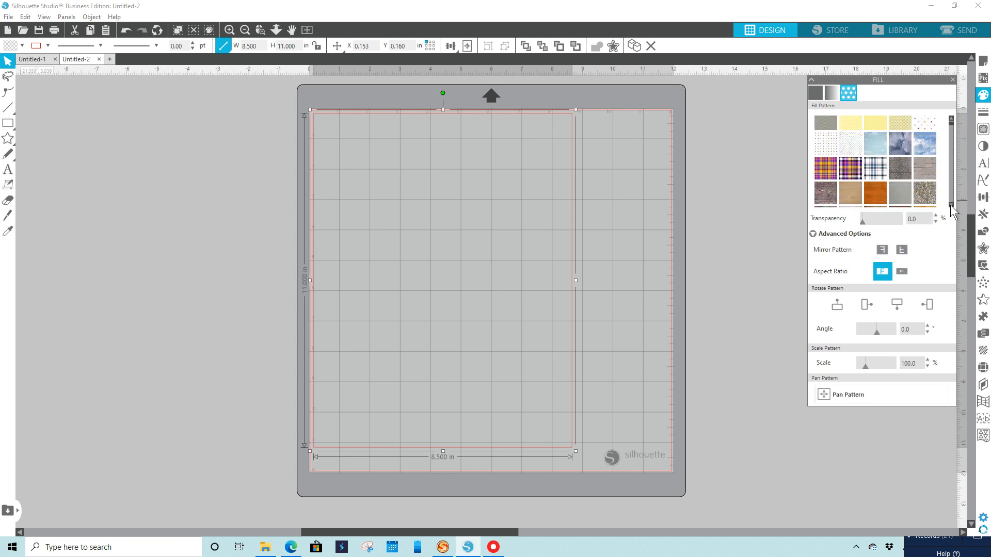
pyautogui.click(950, 118)
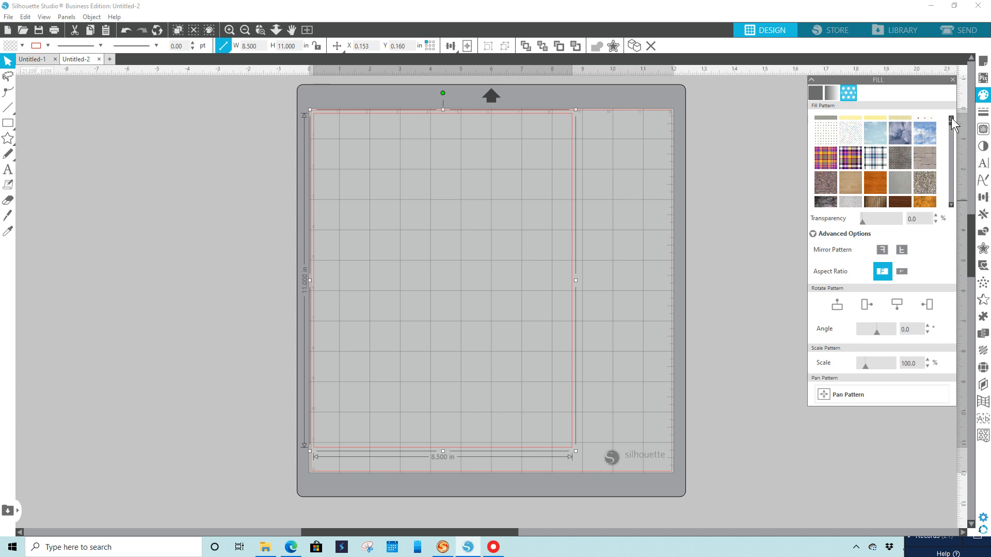
pyautogui.click(952, 117)
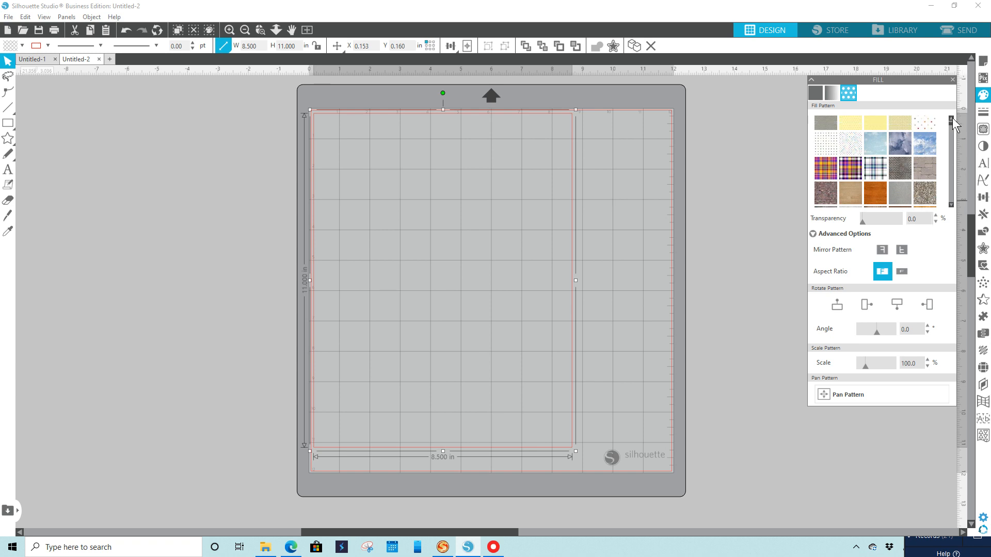
pyautogui.click(953, 118)
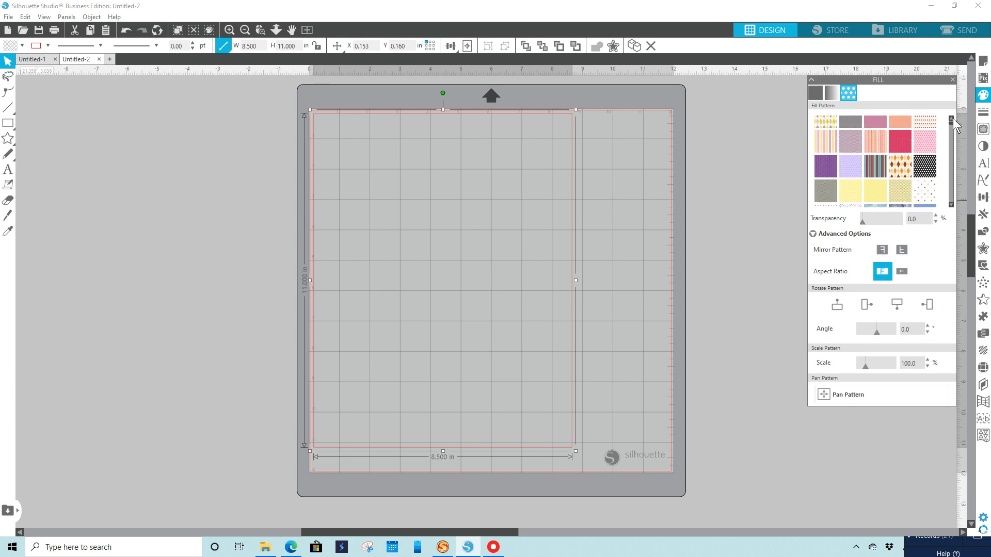
pyautogui.click(877, 145)
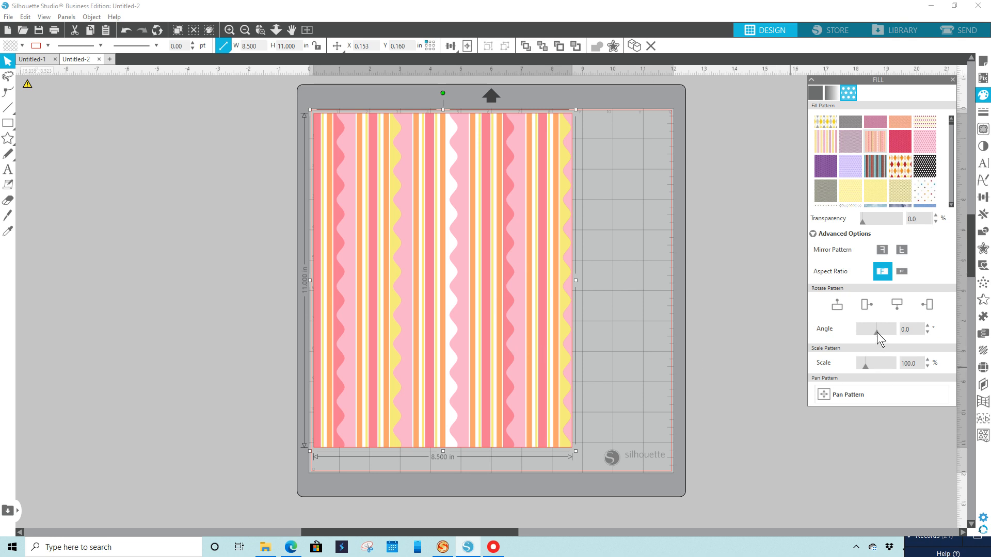
# Rotate the rectangle's striped fill pattern to -35 degrees and scale the pattern to 83%.
pyautogui.moveTo(877, 332); pyautogui.dragTo(872, 333)
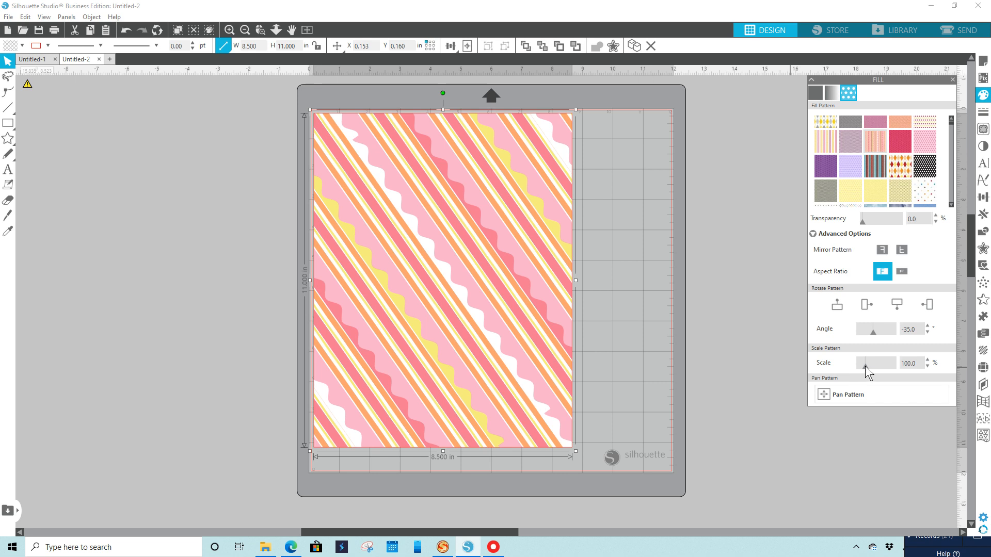
pyautogui.moveTo(865, 367); pyautogui.dragTo(861, 367)
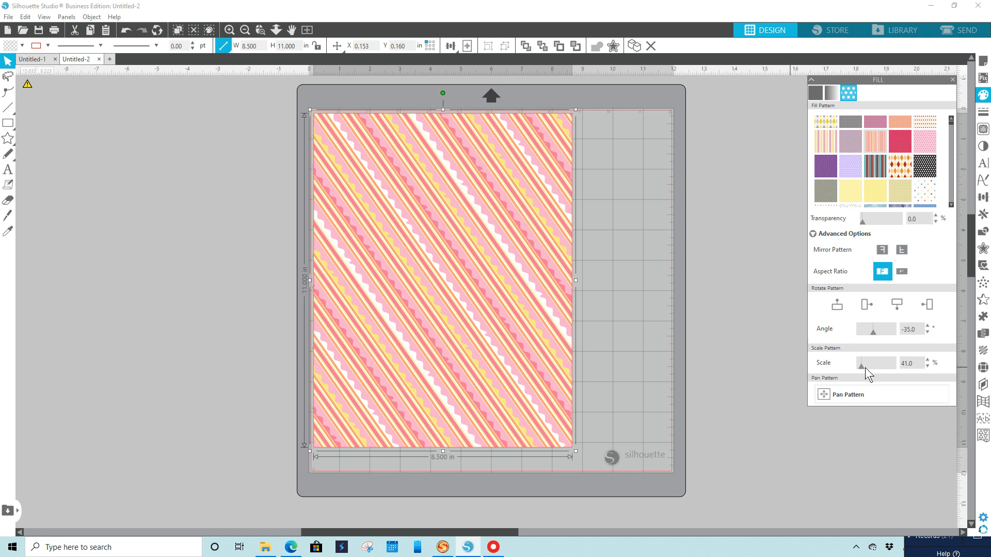
pyautogui.moveTo(863, 368)
pyautogui.mouseDown()
pyautogui.moveTo(874, 368)
pyautogui.moveTo(864, 368)
pyautogui.mouseUp()
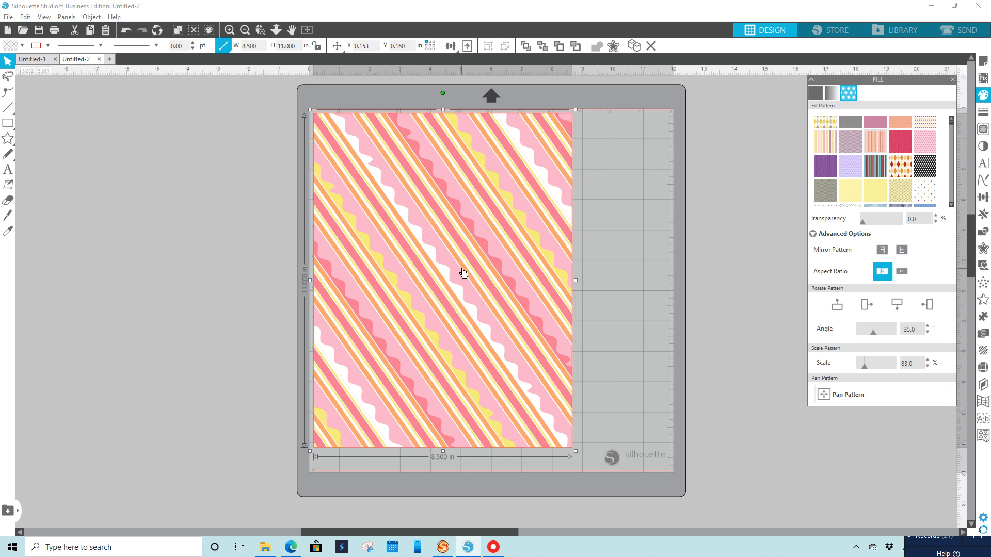
# Try the sparse multicolored polka-dot pattern and the denser pastel dot pattern as the rectangle's fill.
pyautogui.click(926, 193)
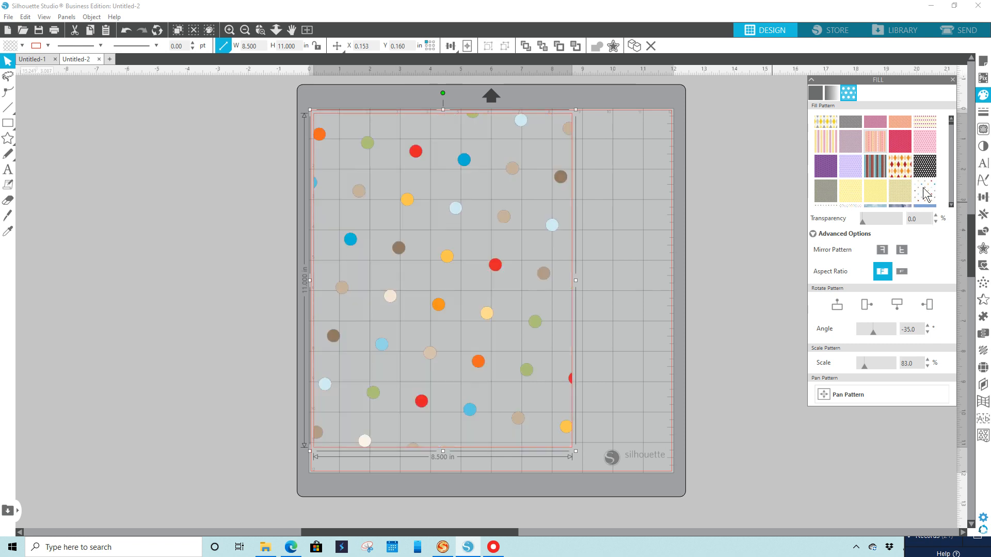
pyautogui.click(951, 204)
pyautogui.click(951, 204)
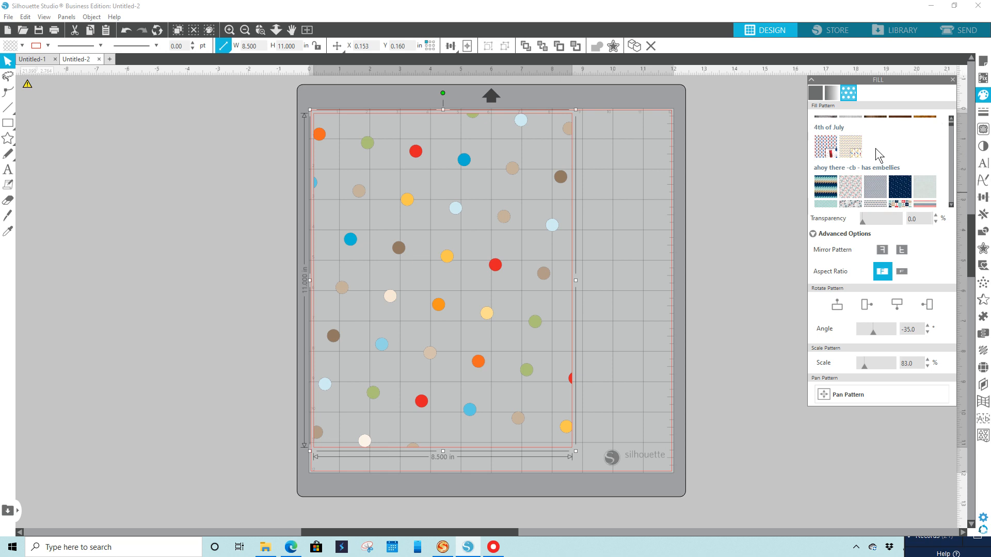
pyautogui.click(951, 120)
pyautogui.click(951, 118)
pyautogui.click(951, 117)
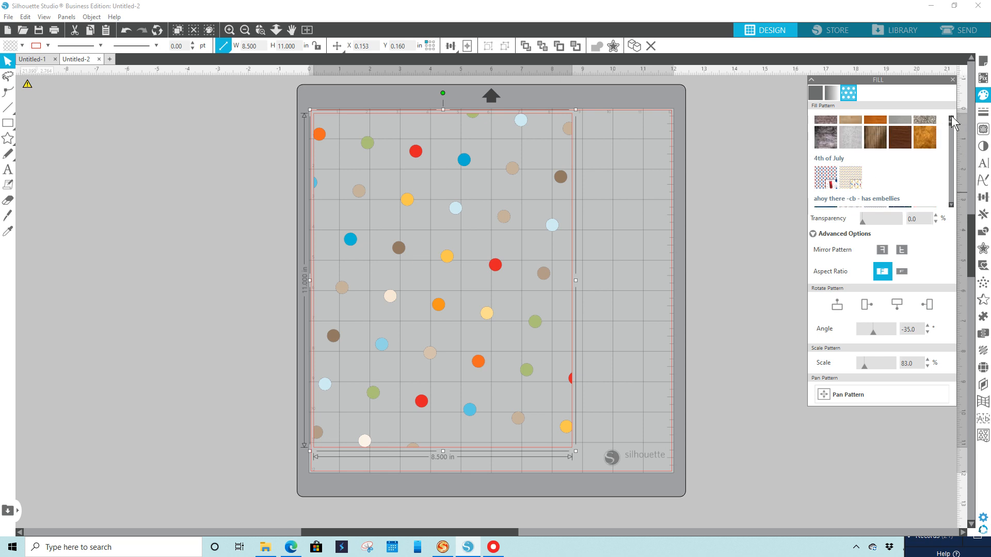
pyautogui.click(951, 118)
pyautogui.click(952, 118)
pyautogui.click(952, 117)
pyautogui.click(952, 118)
pyautogui.click(952, 117)
pyautogui.click(952, 118)
pyautogui.click(952, 117)
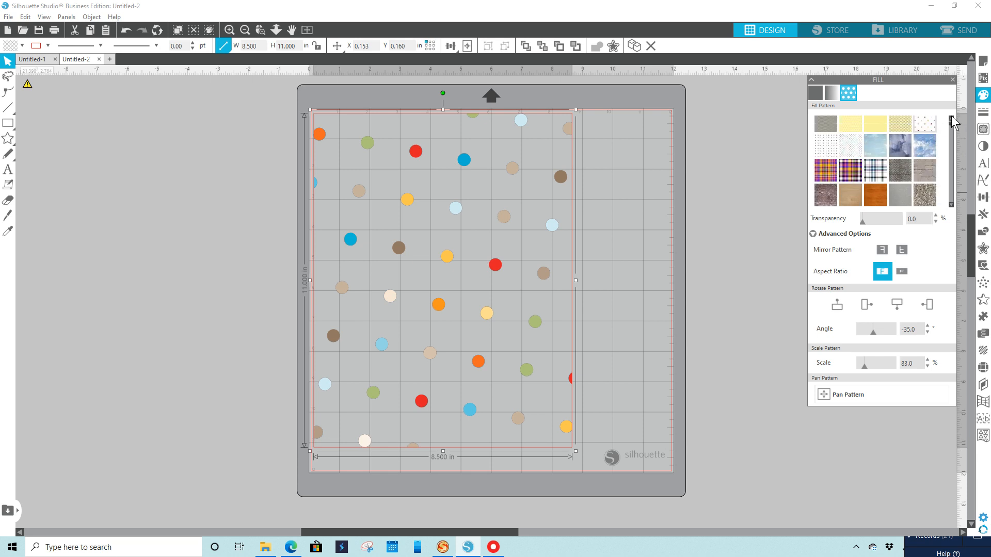
pyautogui.click(952, 117)
pyautogui.click(851, 160)
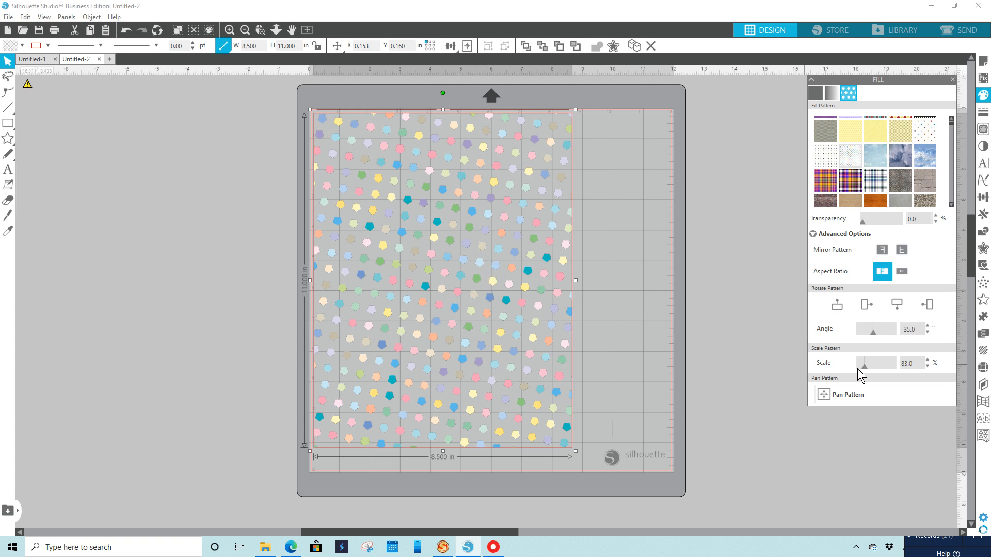
# Scale the pastel dot pattern to 351% and pan it to a different position within the rectangle.
pyautogui.moveTo(863, 369); pyautogui.dragTo(884, 369)
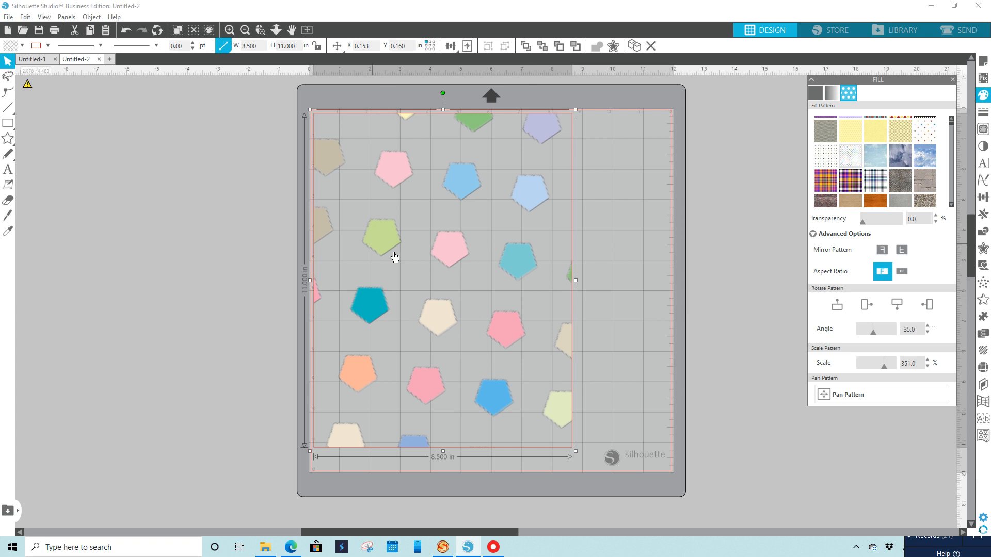
pyautogui.click(841, 402)
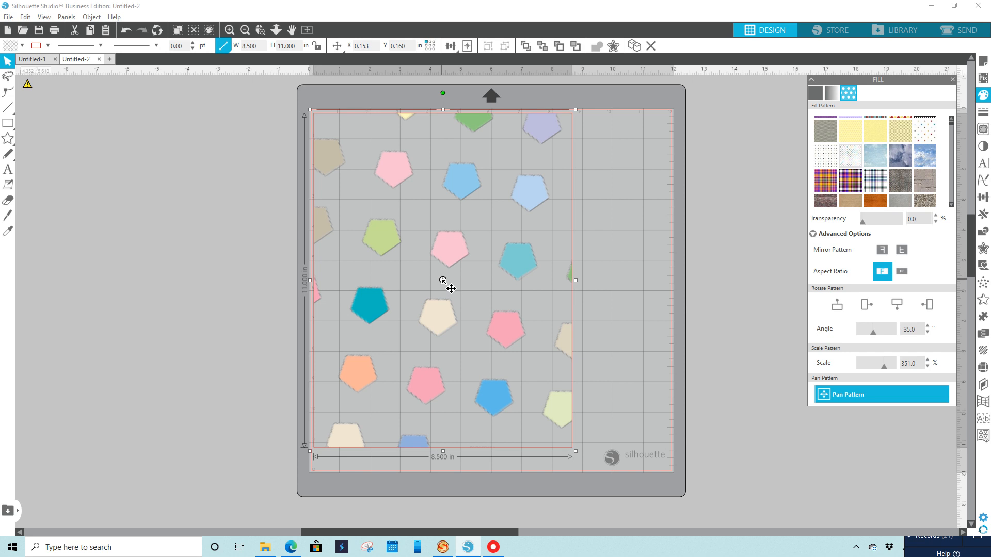
pyautogui.moveTo(447, 281); pyautogui.dragTo(495, 234)
pyautogui.moveTo(601, 221); pyautogui.dragTo(667, 255)
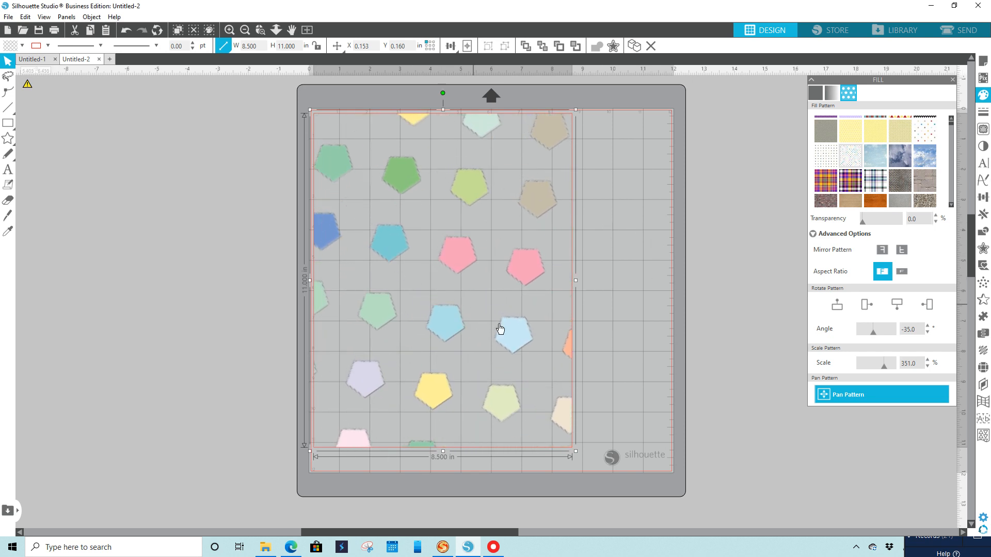
pyautogui.click(714, 431)
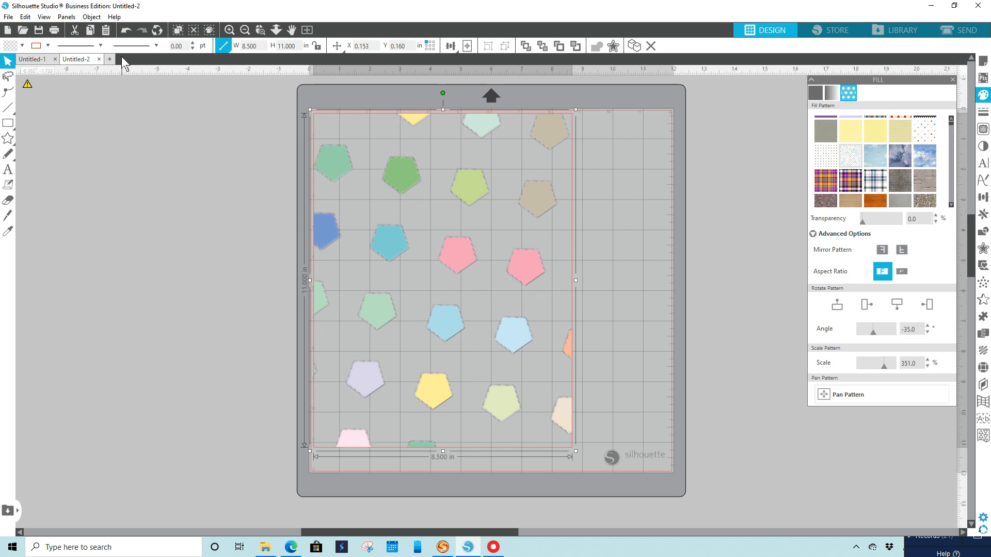
# Undo the pattern panning, scaling and both dot fills to return to the diagonal pink striped fill.
pyautogui.click(126, 29)
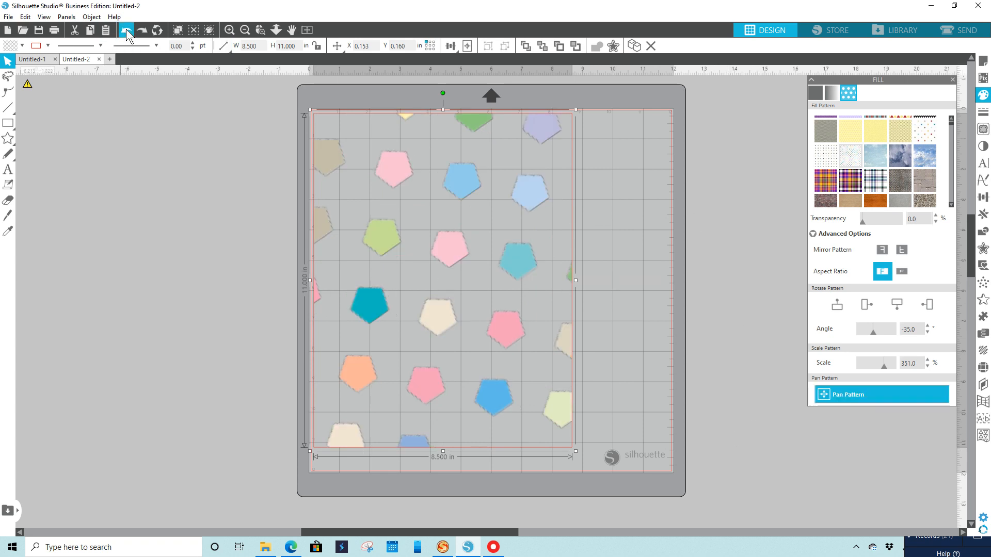
pyautogui.click(126, 29)
pyautogui.click(126, 29)
pyautogui.click(126, 28)
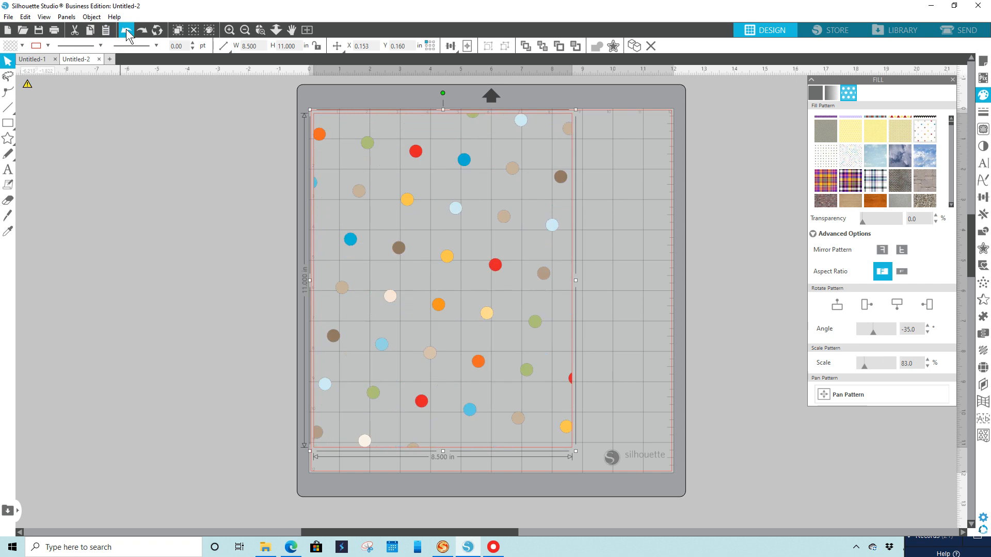
pyautogui.click(126, 30)
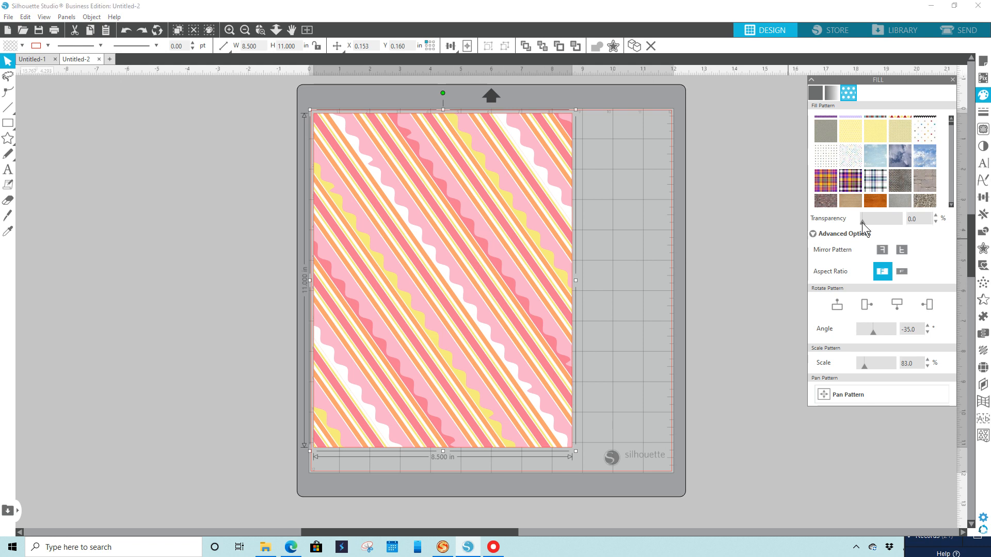
# Set the transparency of the rectangle's striped pattern fill to 17%.
pyautogui.moveTo(862, 223); pyautogui.dragTo(887, 222)
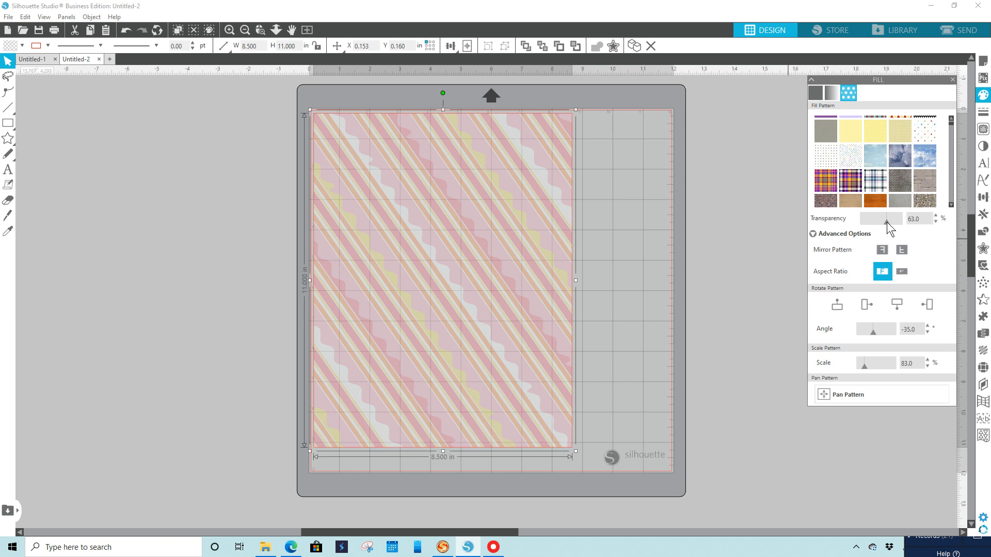
pyautogui.moveTo(880, 223); pyautogui.dragTo(869, 223)
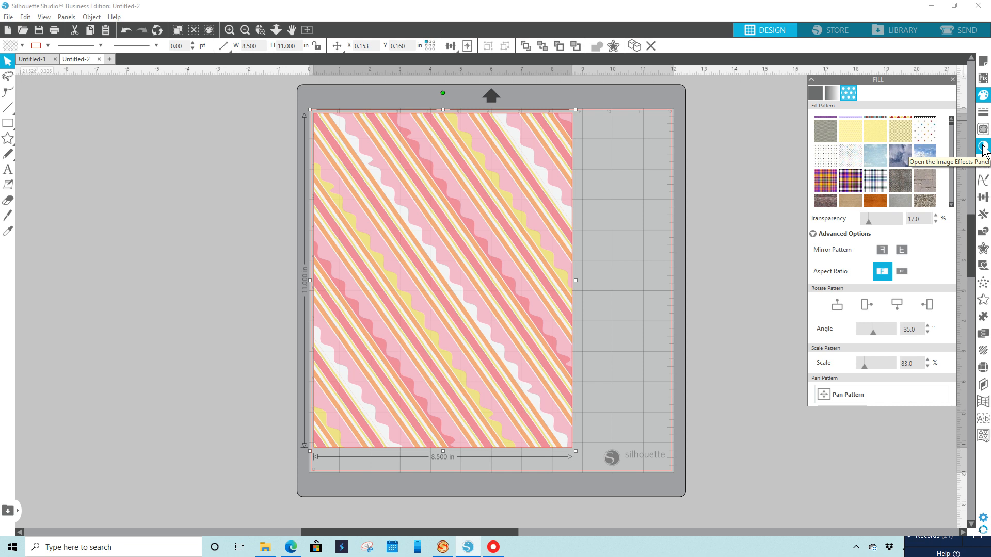
# Apply the Colorize image effect with a hue of 57 to the rectangle's striped pattern.
pyautogui.click(983, 147)
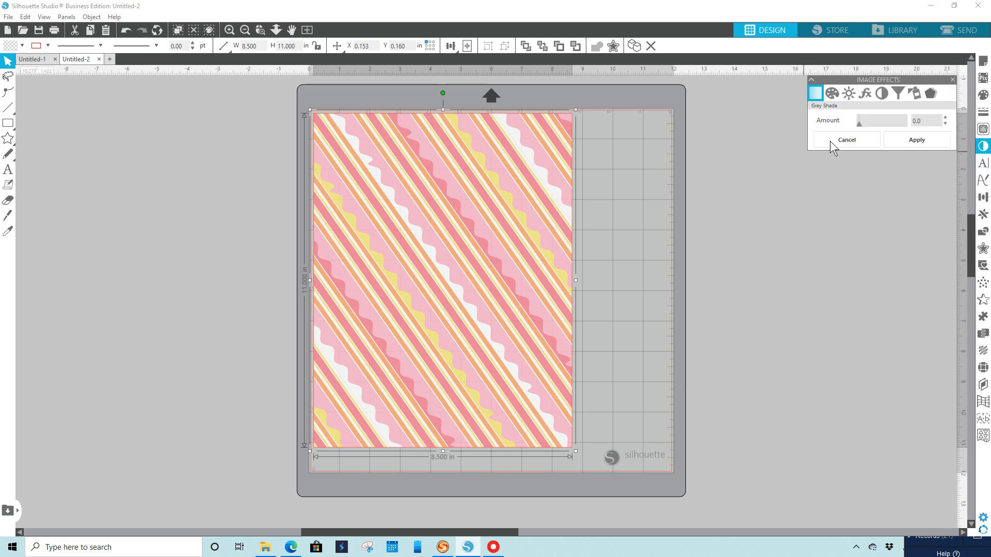
pyautogui.click(832, 92)
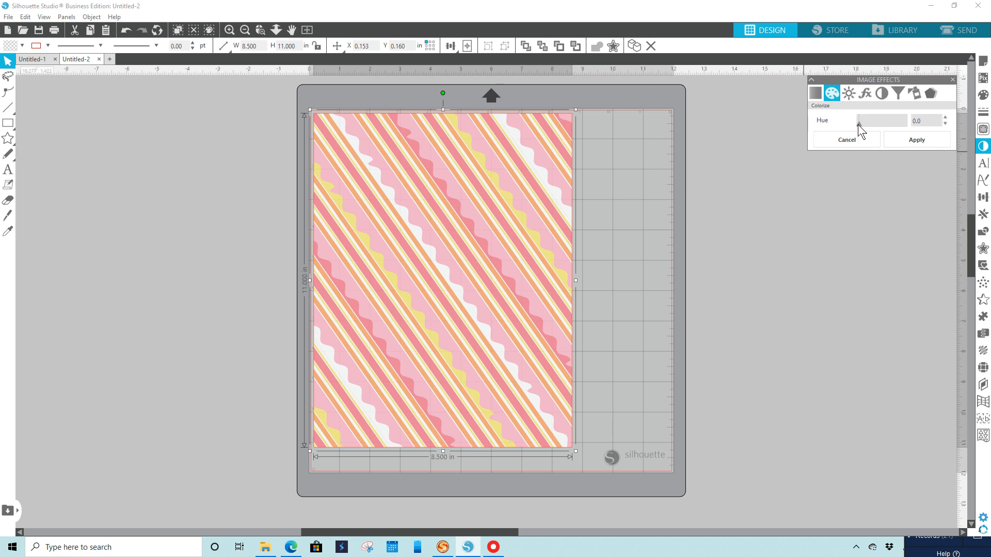
pyautogui.moveTo(860, 125); pyautogui.dragTo(885, 125)
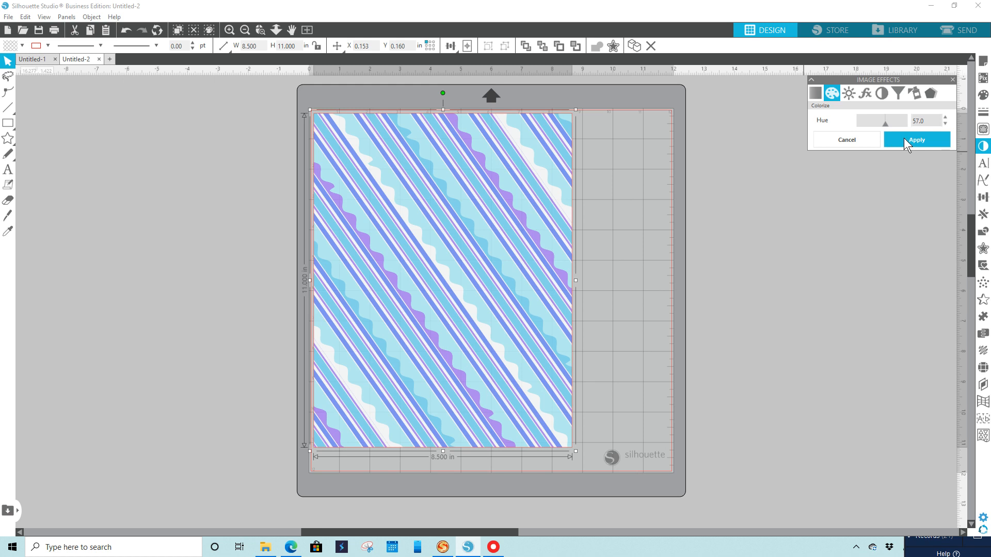
pyautogui.click(904, 139)
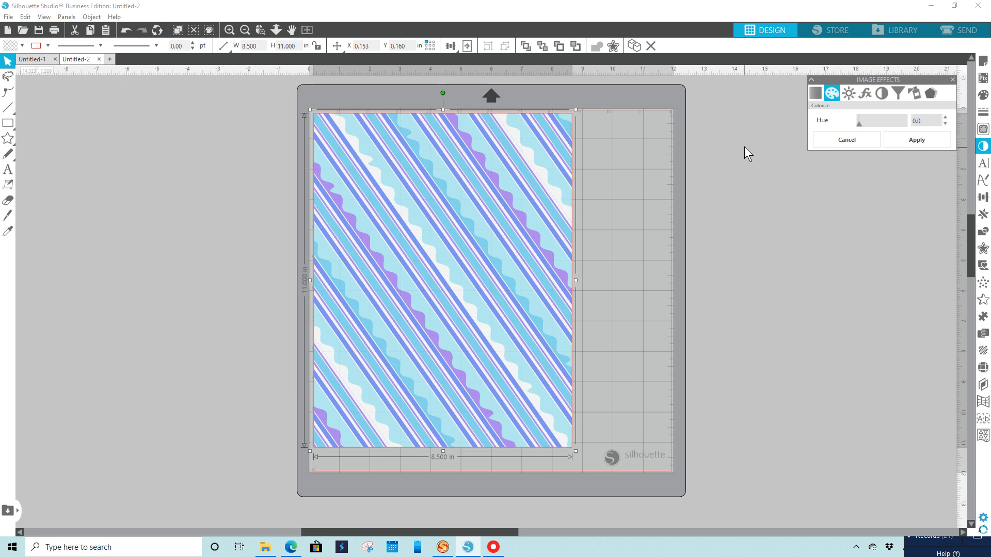
# Apply a brightness of 18, a contrast of -22 and a reduced saturation to the rectangle's striped pattern.
pyautogui.click(849, 93)
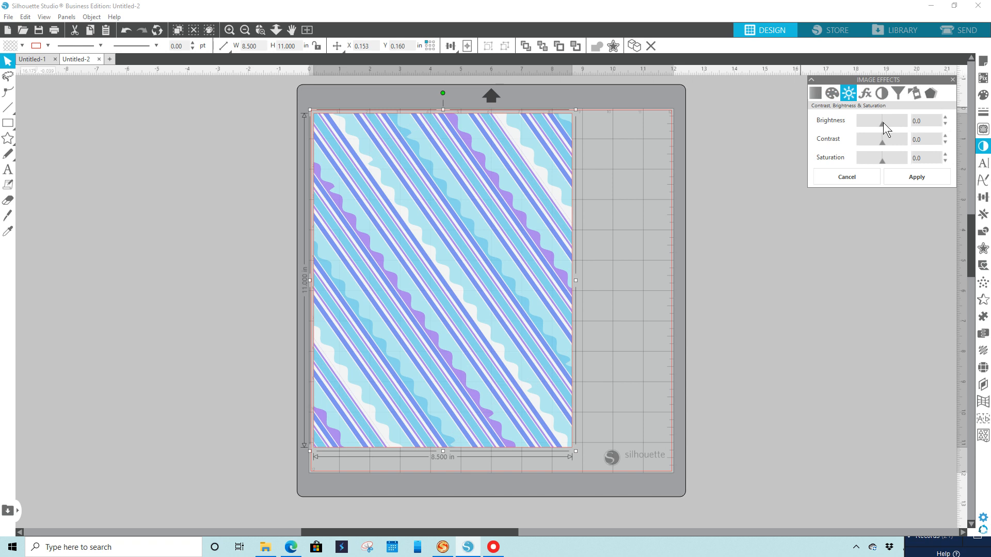
pyautogui.moveTo(882, 123); pyautogui.dragTo(886, 122)
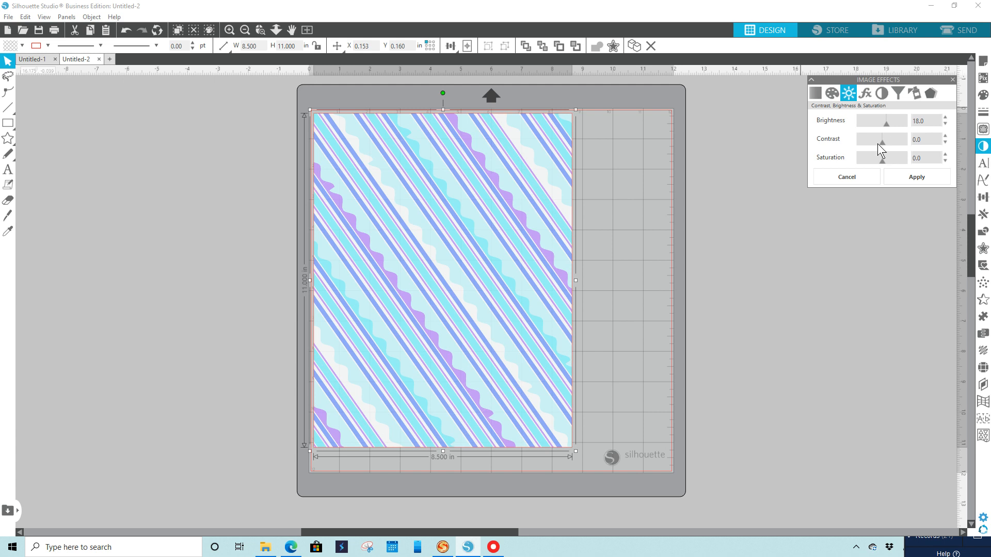
pyautogui.moveTo(884, 144); pyautogui.dragTo(877, 144)
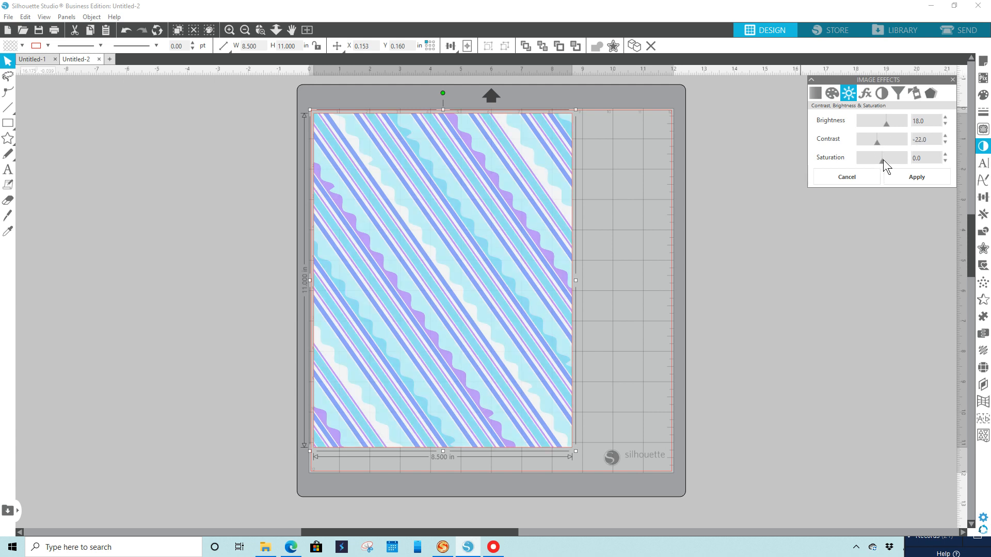
pyautogui.moveTo(881, 159); pyautogui.dragTo(878, 160)
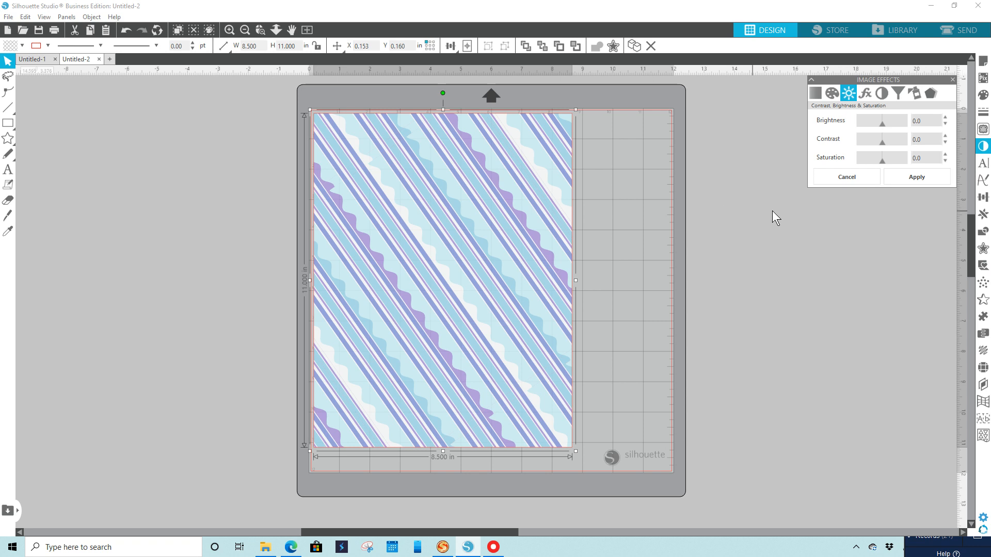
# Switch to File Explorer and fill the rectangle with the Red & Blue pattern 2 PNG leaf image from the patterns folder.
pyautogui.click(983, 95)
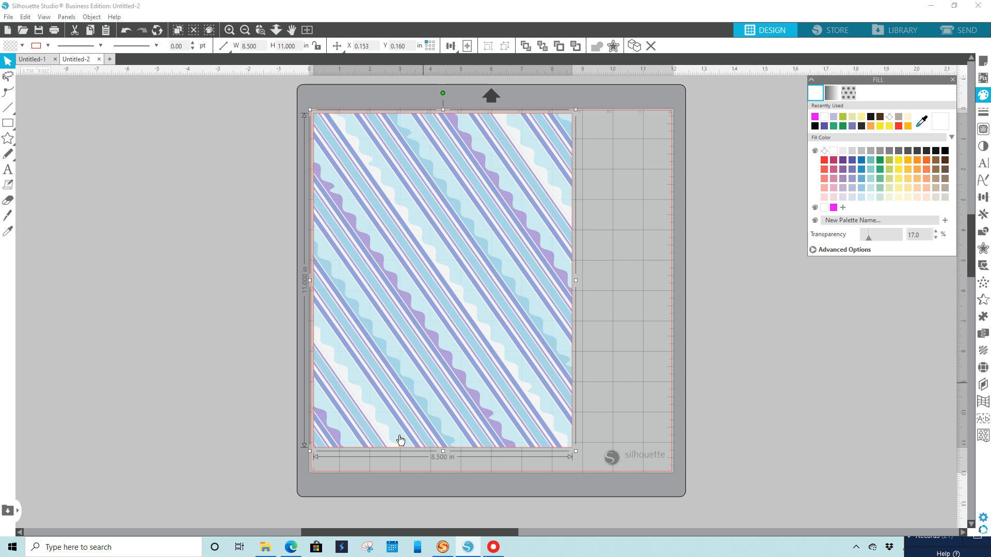
pyautogui.click(265, 552)
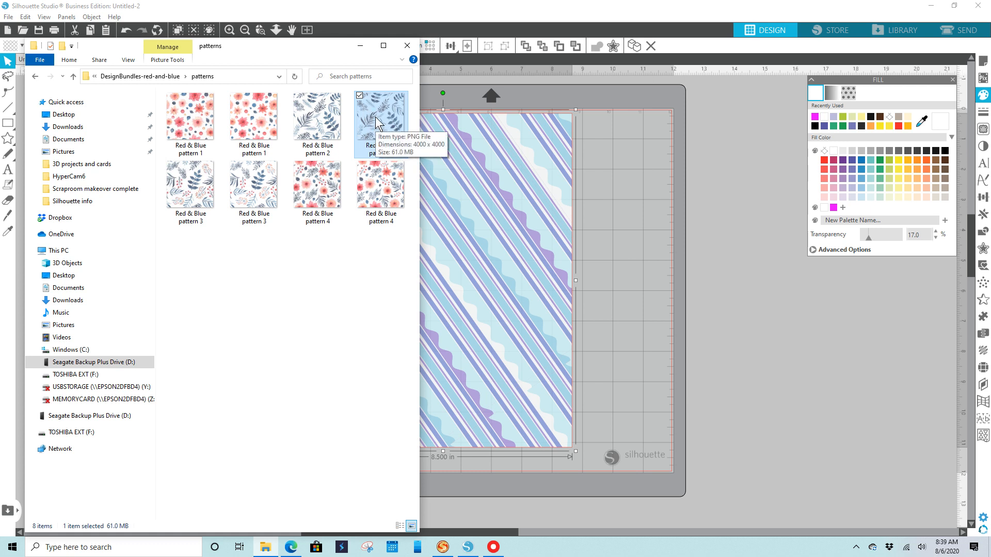
pyautogui.moveTo(376, 117); pyautogui.dragTo(487, 254)
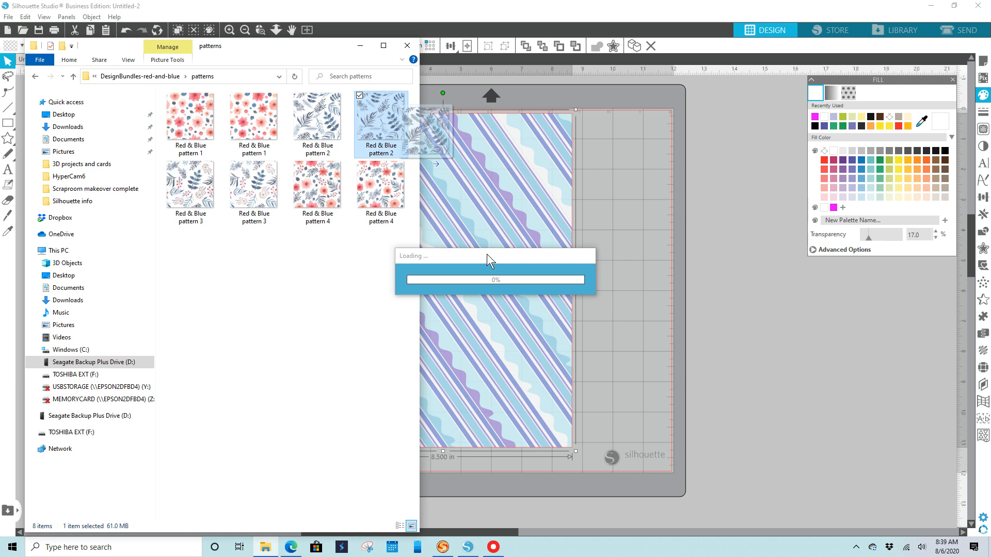
pyautogui.click(360, 49)
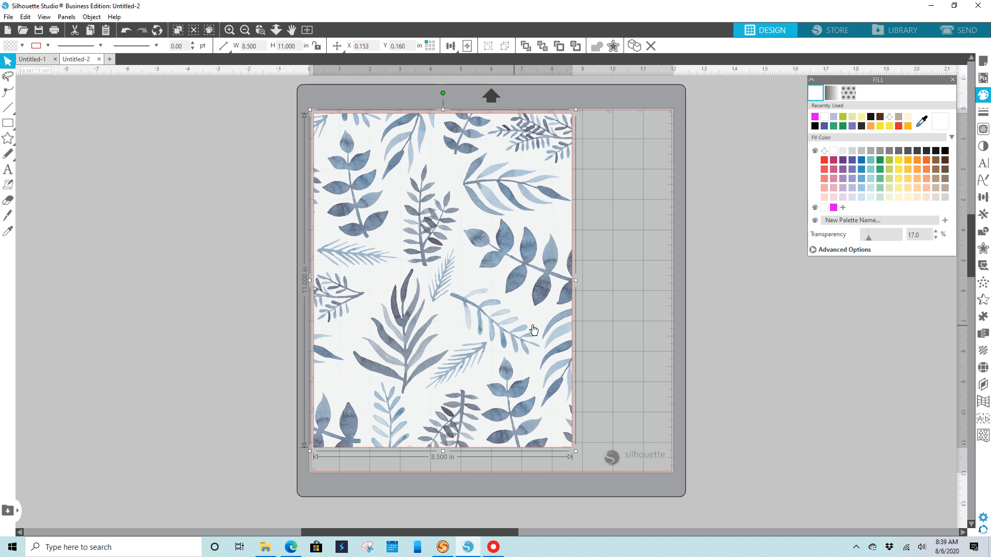
# Scale the rectangle's leaf pattern fill to 48%.
pyautogui.click(847, 91)
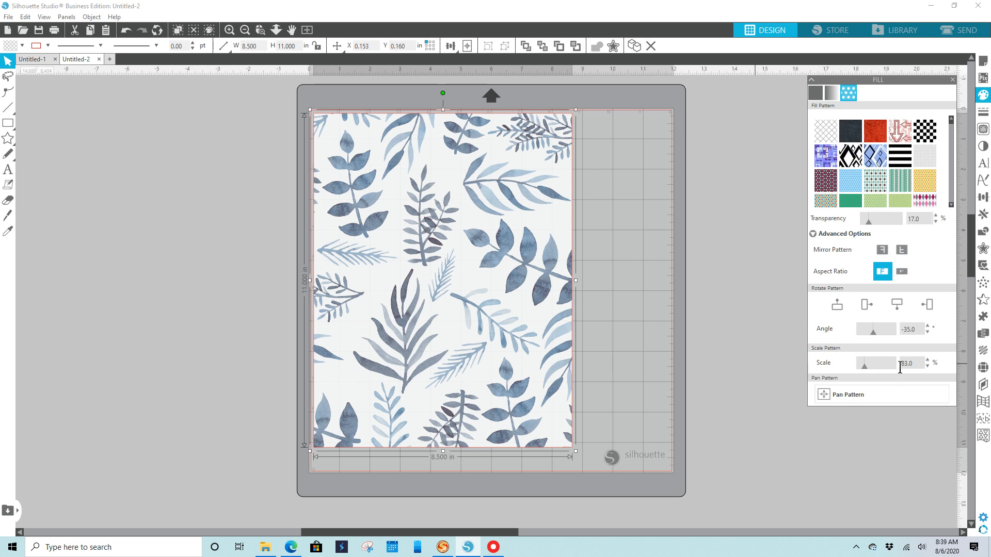
pyautogui.moveTo(866, 369); pyautogui.dragTo(864, 369)
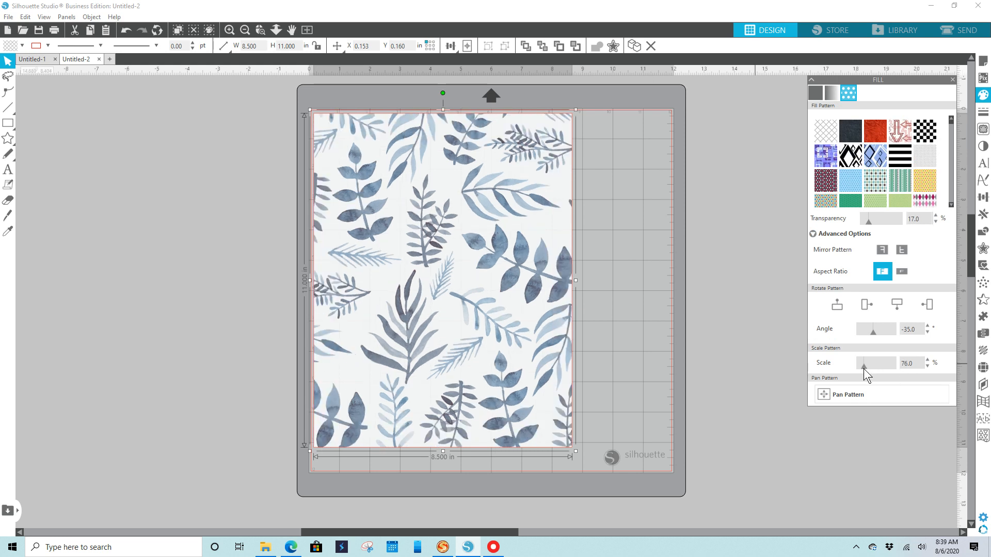
pyautogui.moveTo(863, 368); pyautogui.dragTo(862, 368)
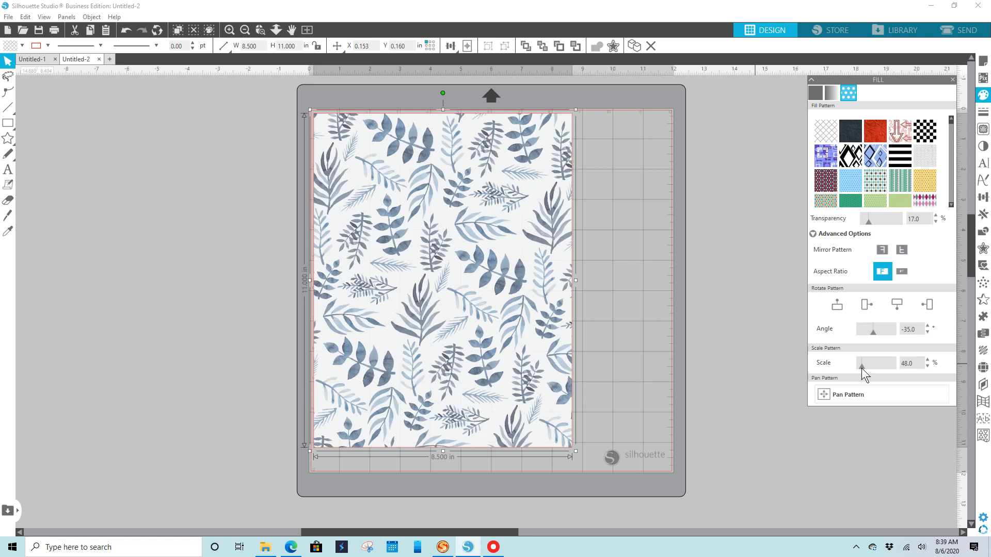
pyautogui.click(826, 392)
# Colorize the leaf pattern purple with a hue image effect and move the rectangle to X 0.255 in, Y 0.245 in.
pyautogui.click(983, 148)
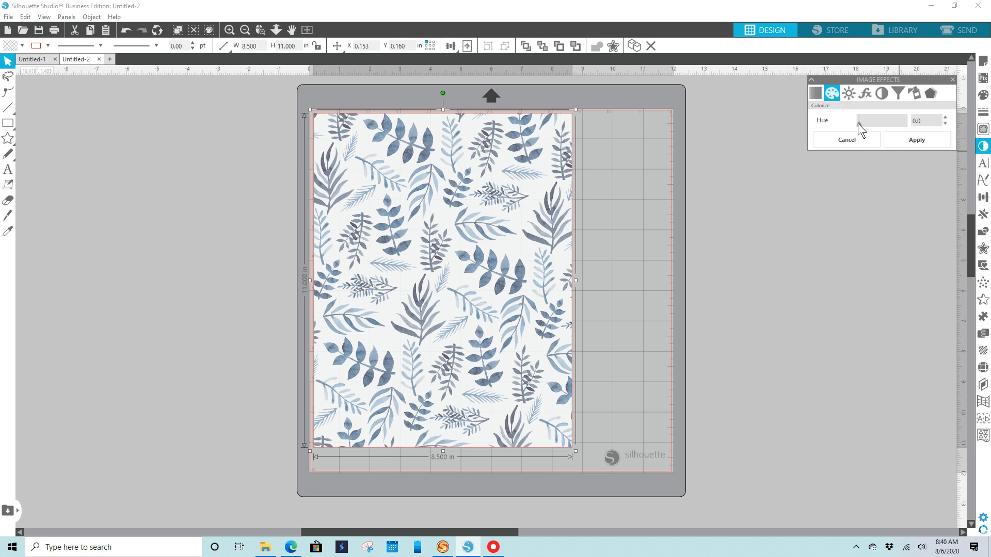
pyautogui.moveTo(861, 123); pyautogui.dragTo(866, 123)
pyautogui.moveTo(485, 301)
pyautogui.mouseDown()
pyautogui.moveTo(572, 317)
pyautogui.moveTo(472, 313)
pyautogui.moveTo(491, 324)
pyautogui.moveTo(476, 314)
pyautogui.mouseUp()
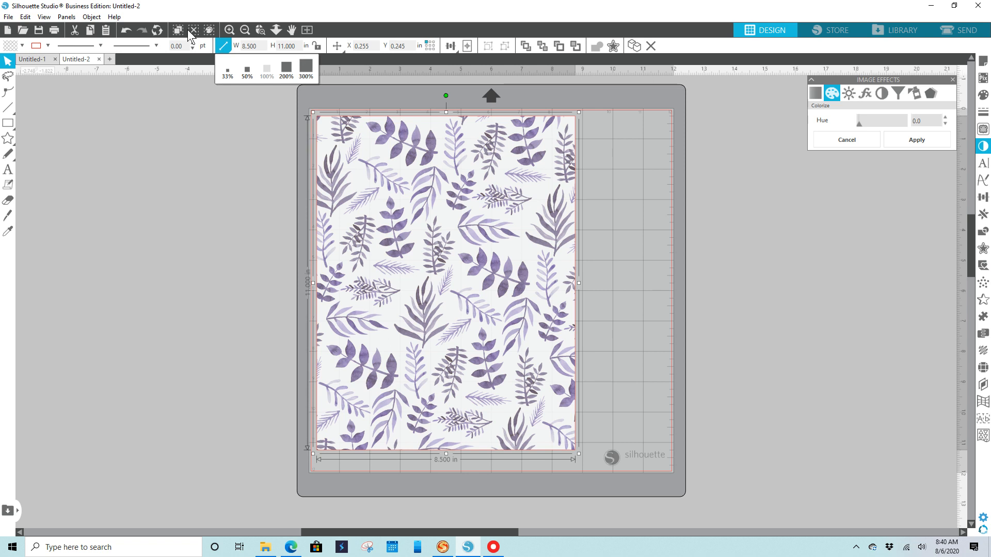
# Preview the sheet for printing, review the WF-7620 Series printer's paper and quality preferences, and cancel without printing.
pyautogui.click(54, 31)
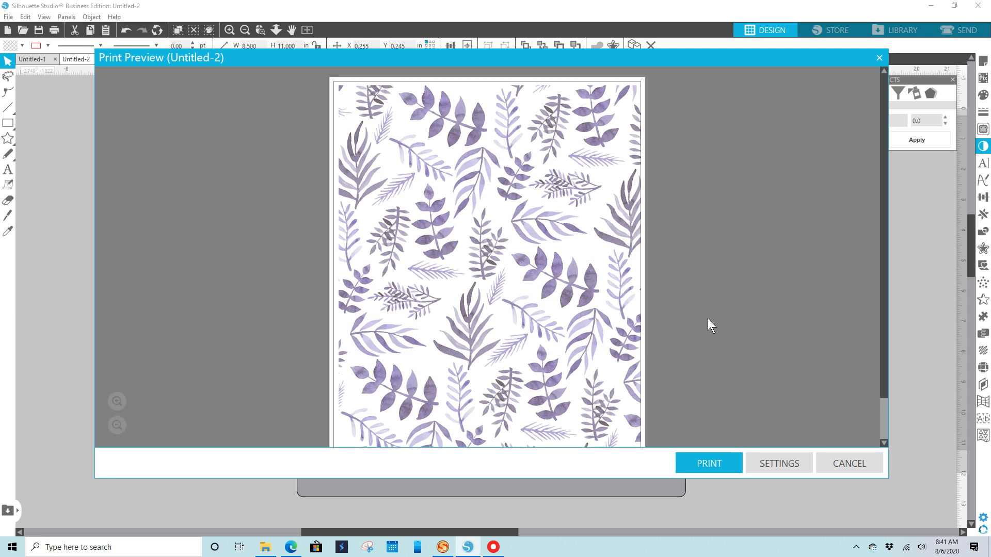
pyautogui.click(713, 462)
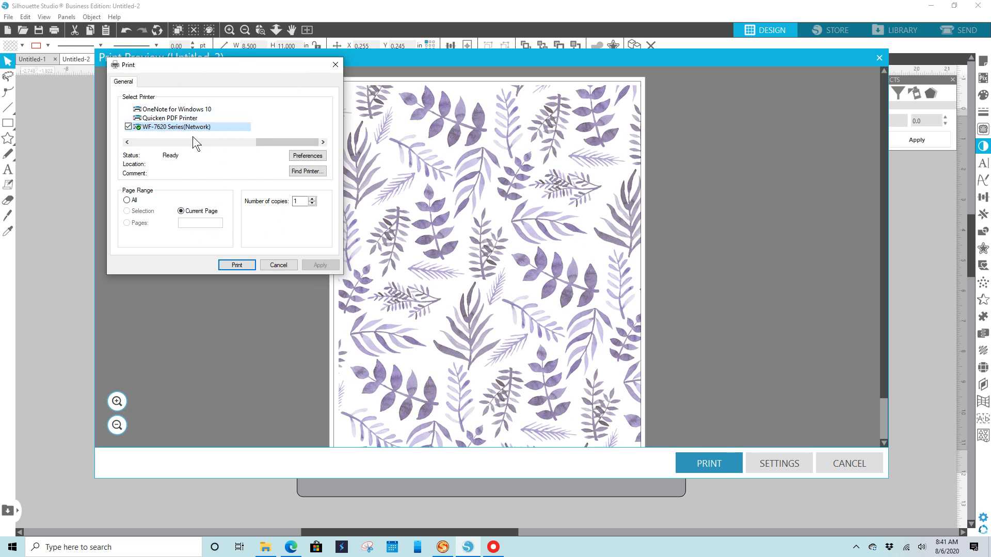
pyautogui.click(304, 157)
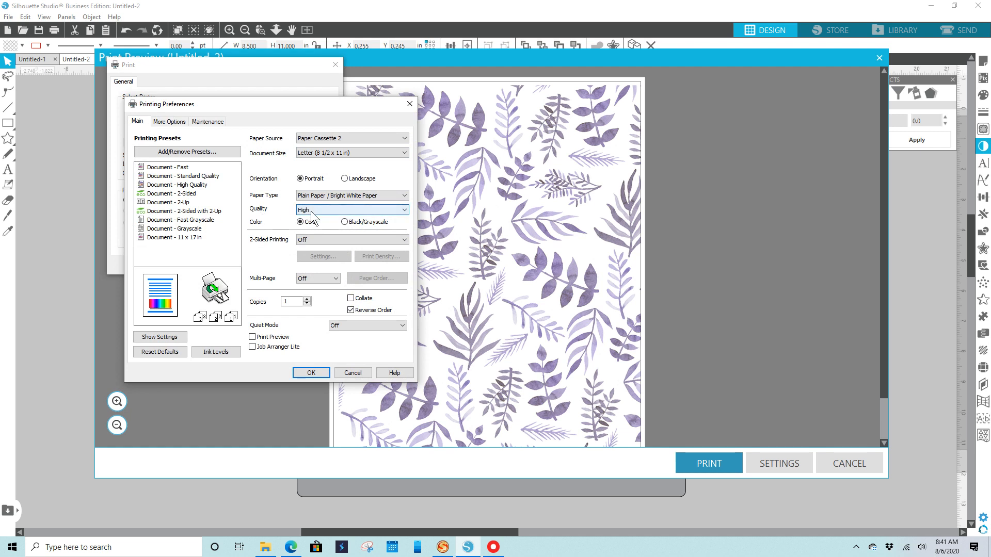
pyautogui.click(347, 371)
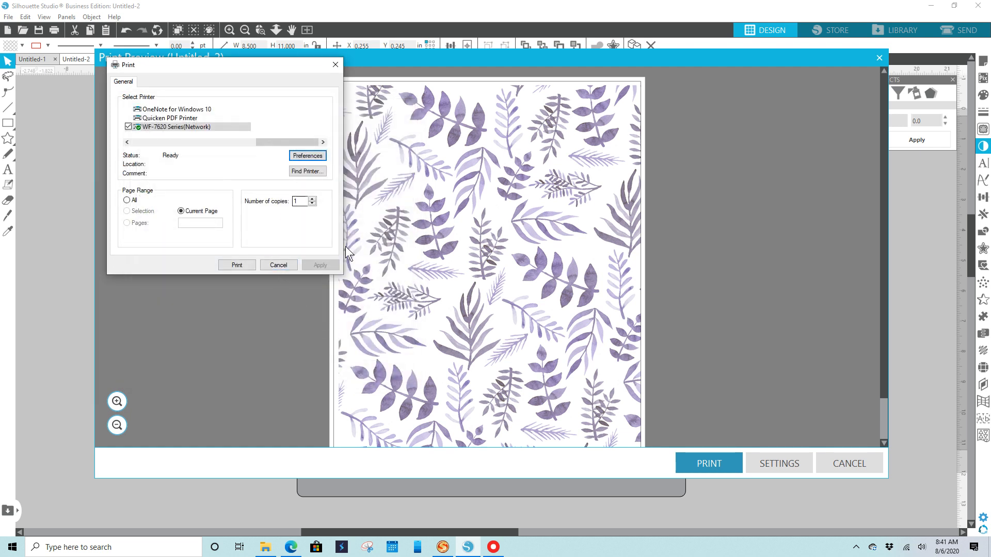
pyautogui.click(278, 265)
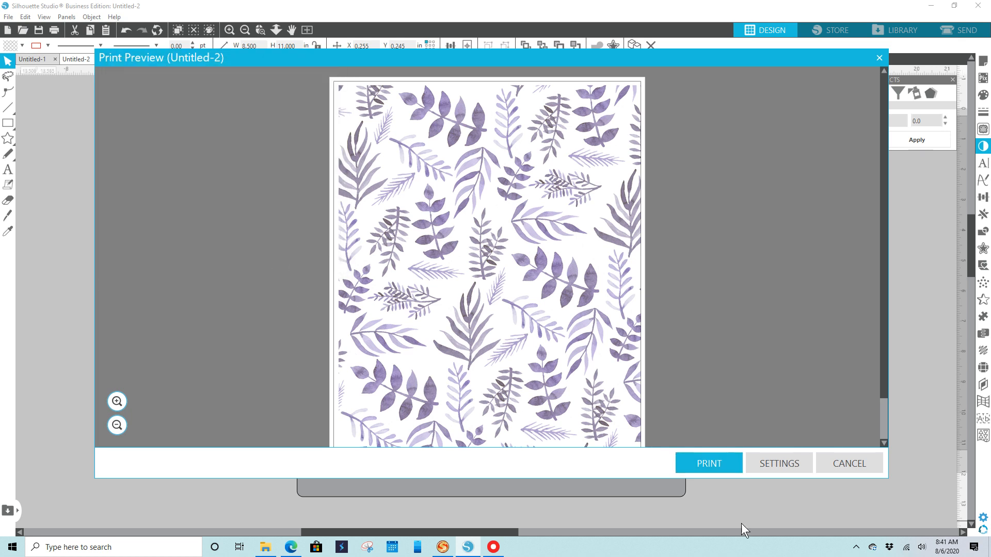
pyautogui.click(842, 465)
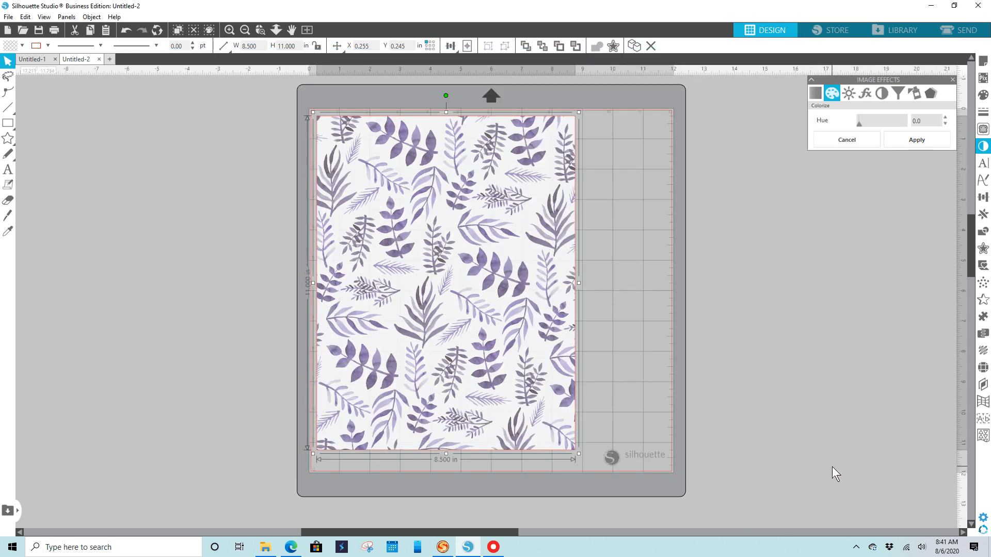